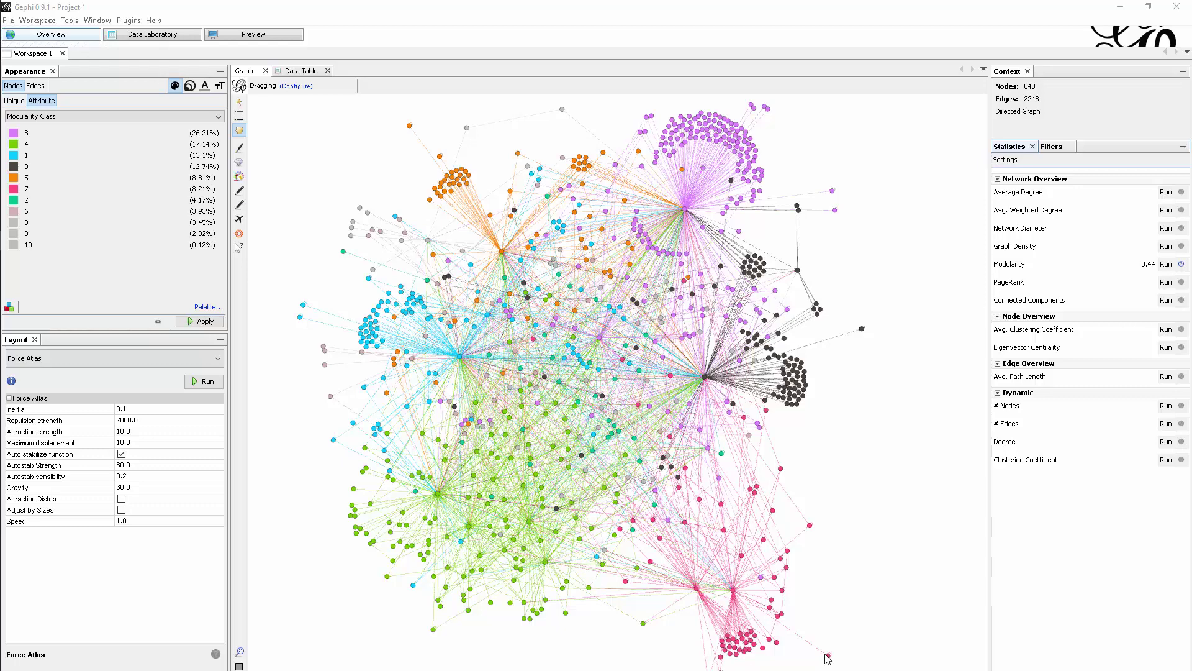
Step: Open the filter library and examine the Edges filters and the Attributes filters, including the Equal options
{"action": "left_click", "coordinate": [1052, 148]}
{"action": "left_click", "coordinate": [1009, 196]}
{"action": "left_click", "coordinate": [997, 185]}
{"action": "left_click", "coordinate": [1037, 186]}
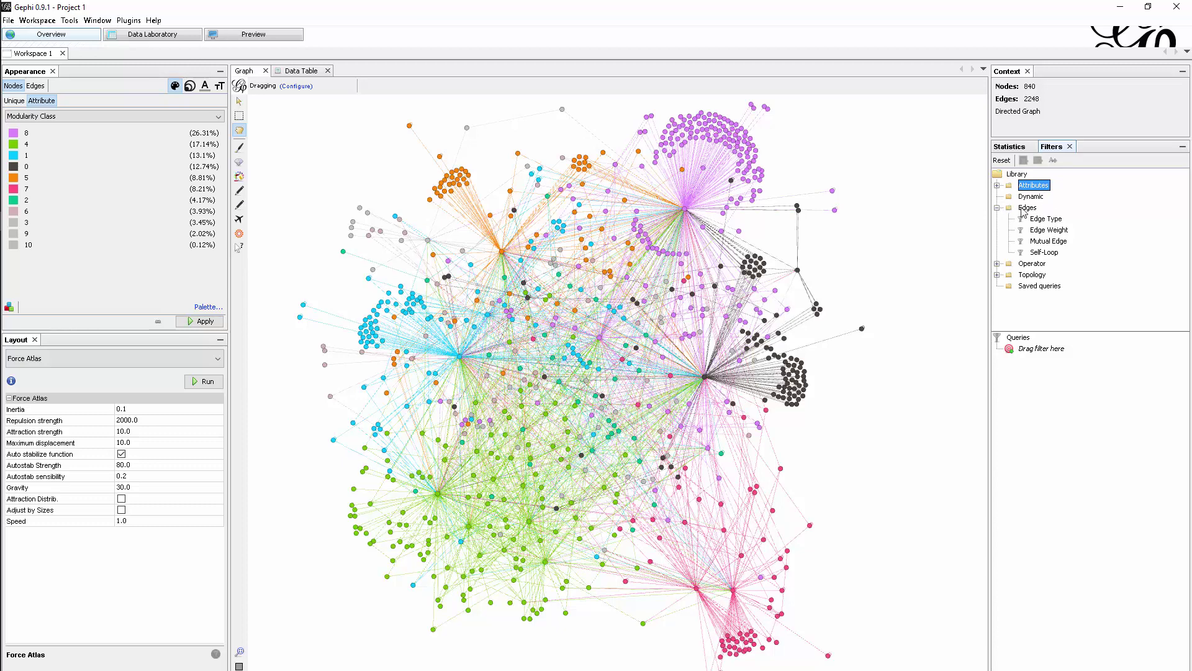
{"action": "left_click", "coordinate": [1024, 208]}
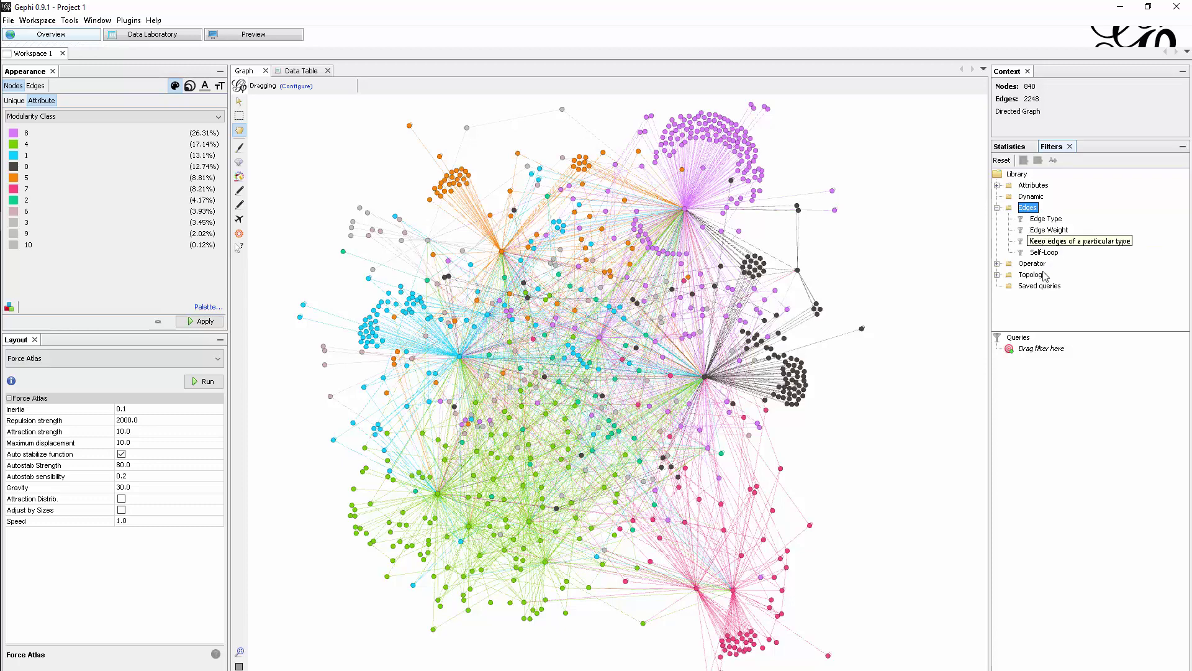
{"action": "left_click", "coordinate": [997, 208]}
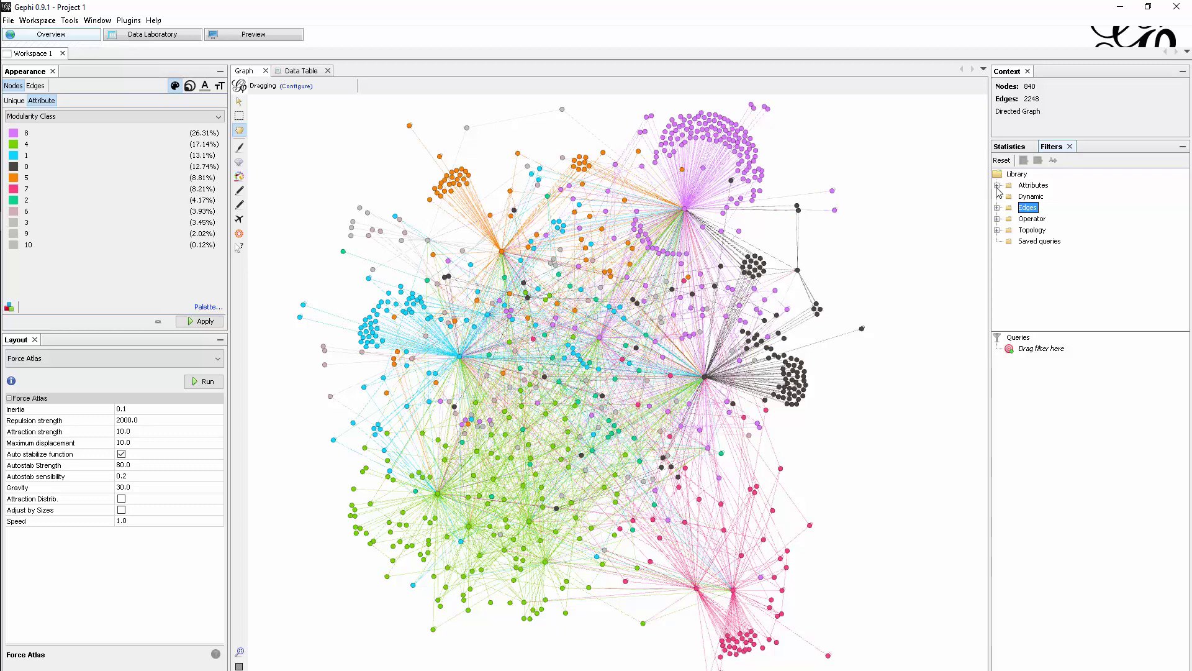
{"action": "left_click", "coordinate": [997, 186]}
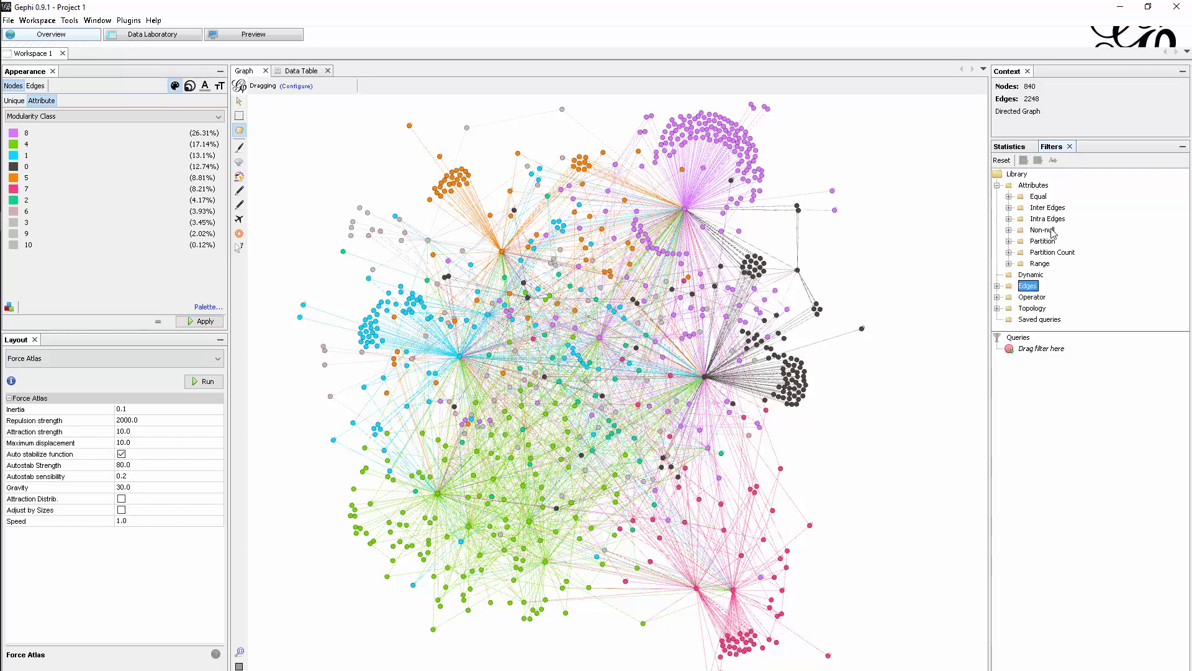
{"action": "left_click", "coordinate": [1009, 196]}
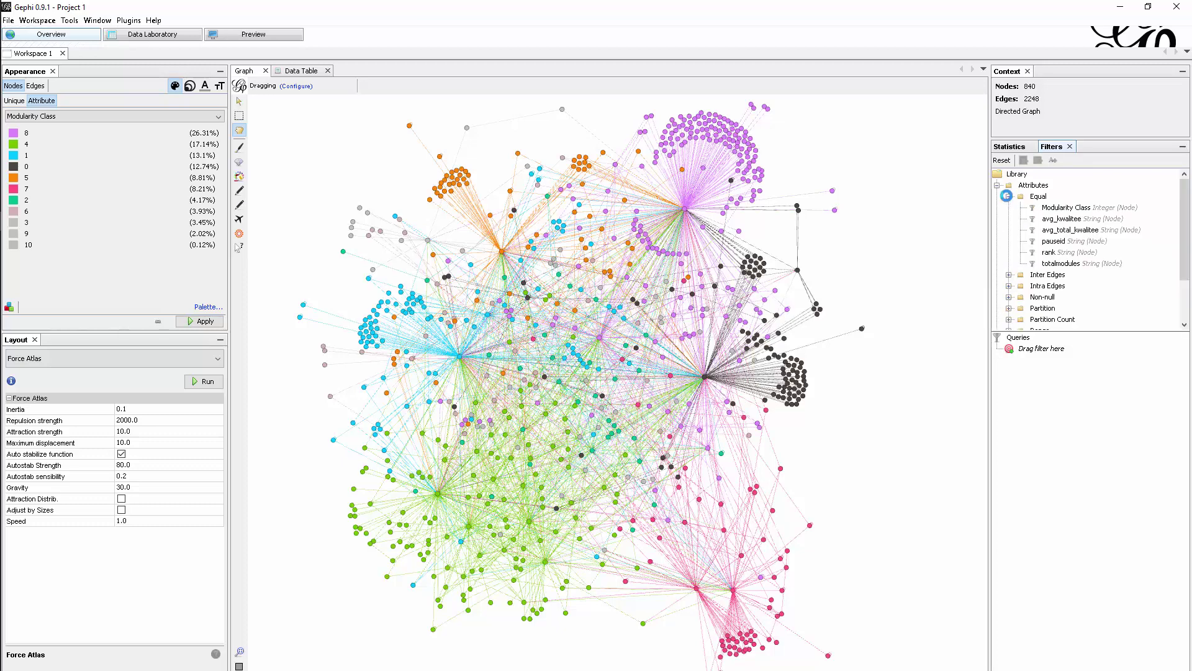
{"action": "left_click", "coordinate": [1036, 187]}
Step: Check the Modularity Class column in the node data table and return to the graph
{"action": "left_click", "coordinate": [323, 72]}
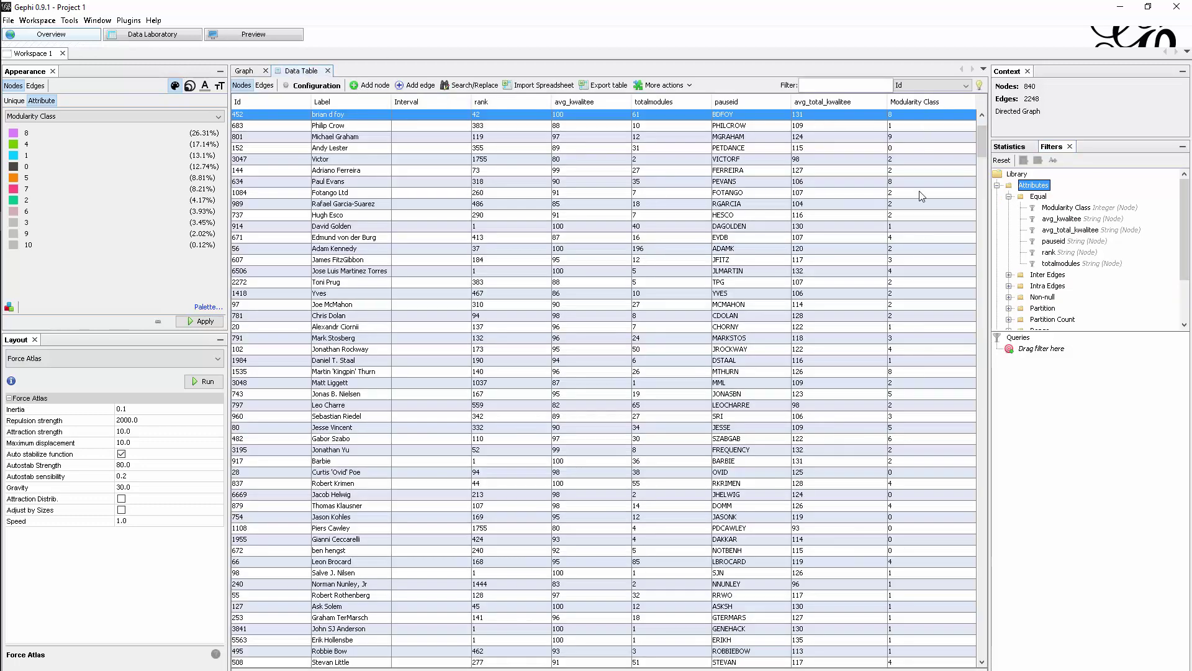
{"action": "left_click", "coordinate": [904, 372]}
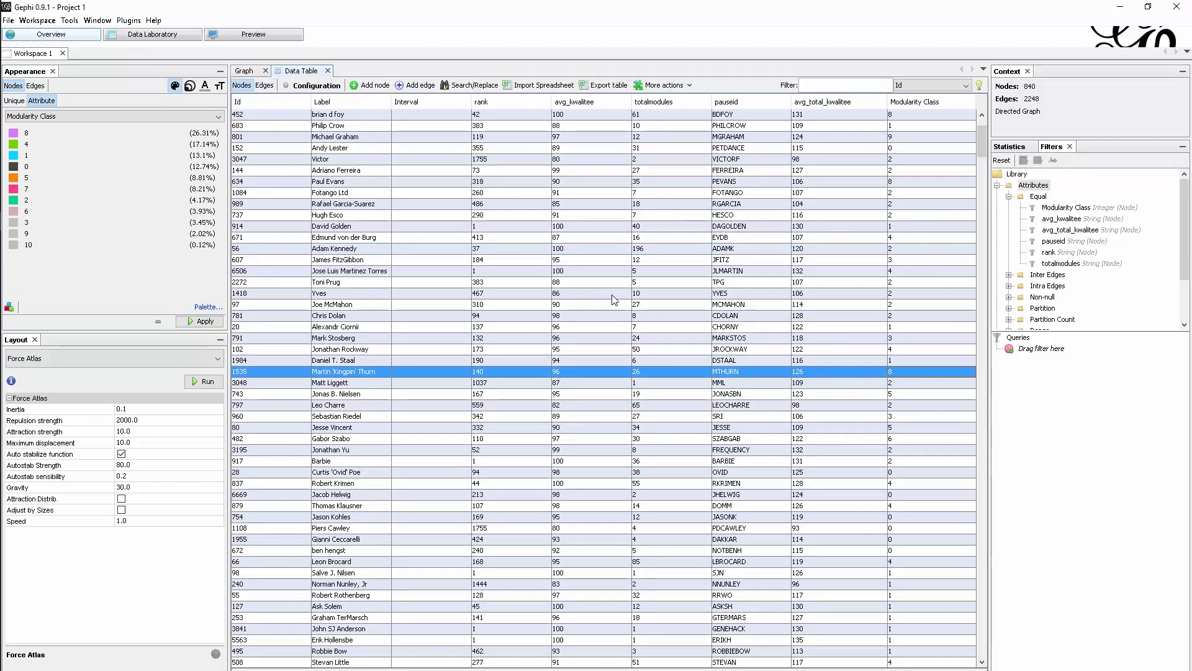
{"action": "left_click", "coordinate": [245, 71]}
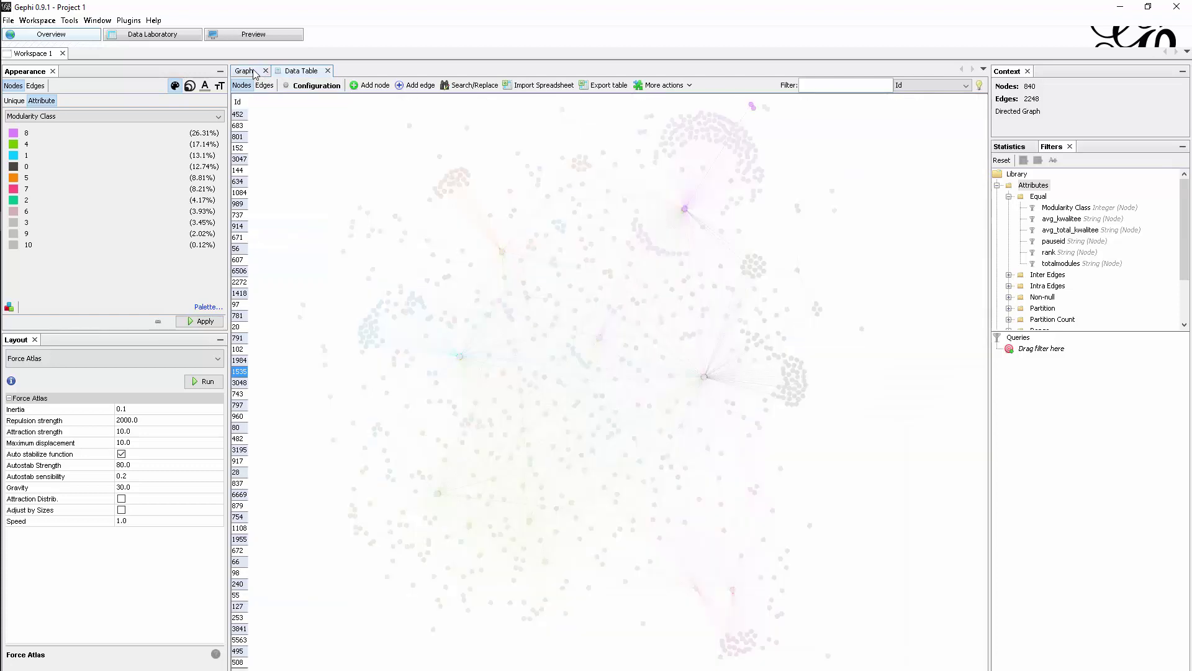
Step: Add the Equal filter on Modularity Class as a query and filter the graph to class 3
{"action": "left_click", "coordinate": [1038, 197]}
{"action": "left_click", "coordinate": [1058, 211]}
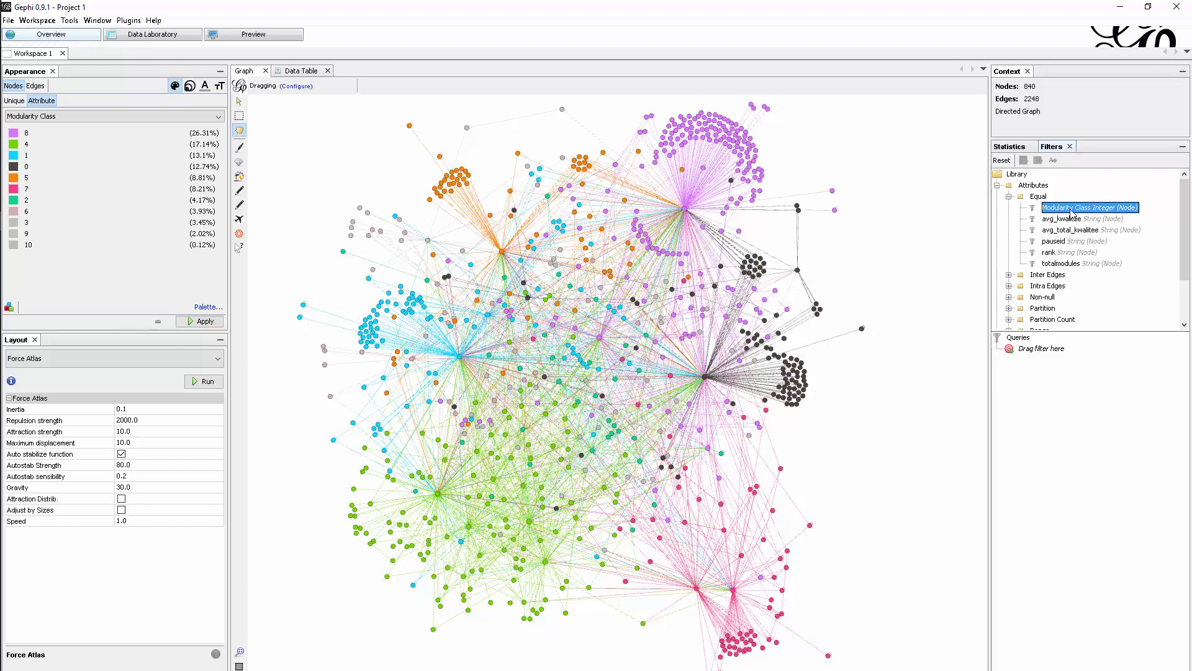
{"action": "left_click_drag", "start_coordinate": [1071, 213], "coordinate": [1046, 348]}
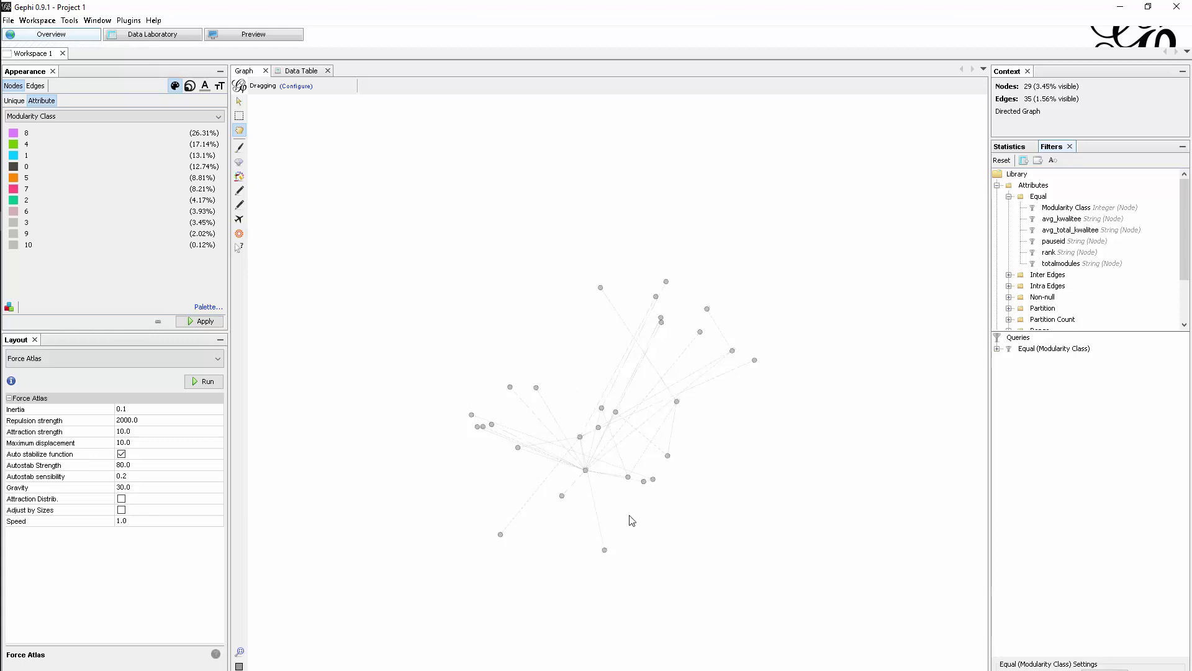
Step: Run the Force Atlas layout on the filtered class 3 nodes and stop it once they are rearranged
{"action": "left_click_drag", "start_coordinate": [622, 374], "coordinate": [618, 377]}
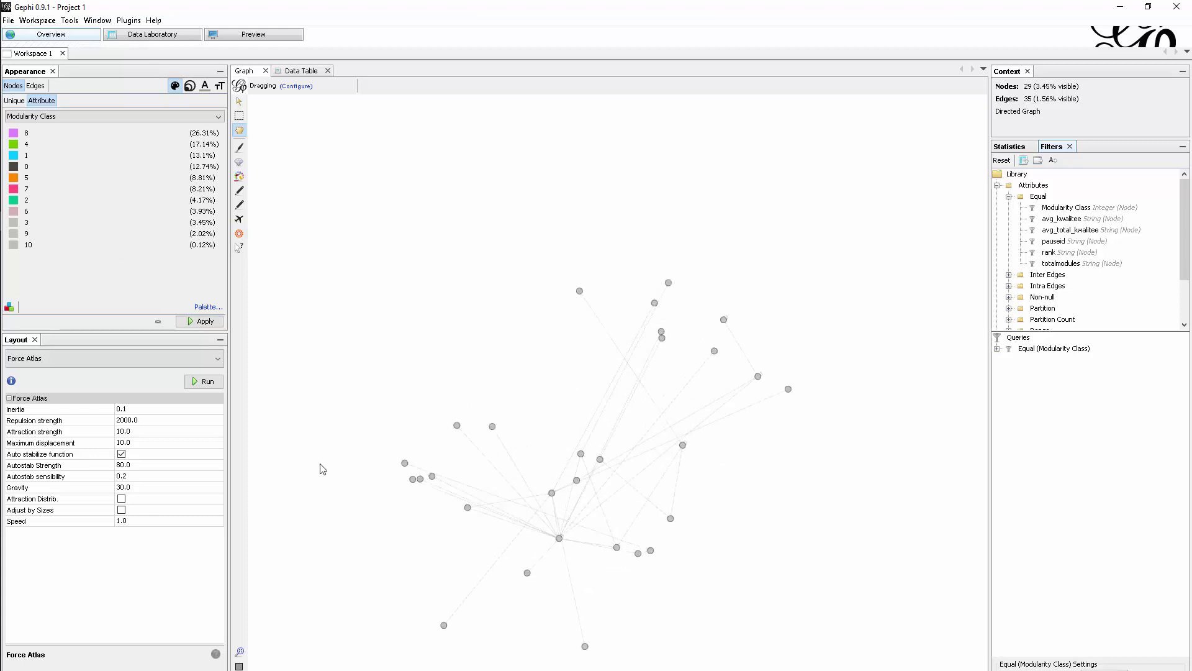
{"action": "left_click", "coordinate": [211, 382]}
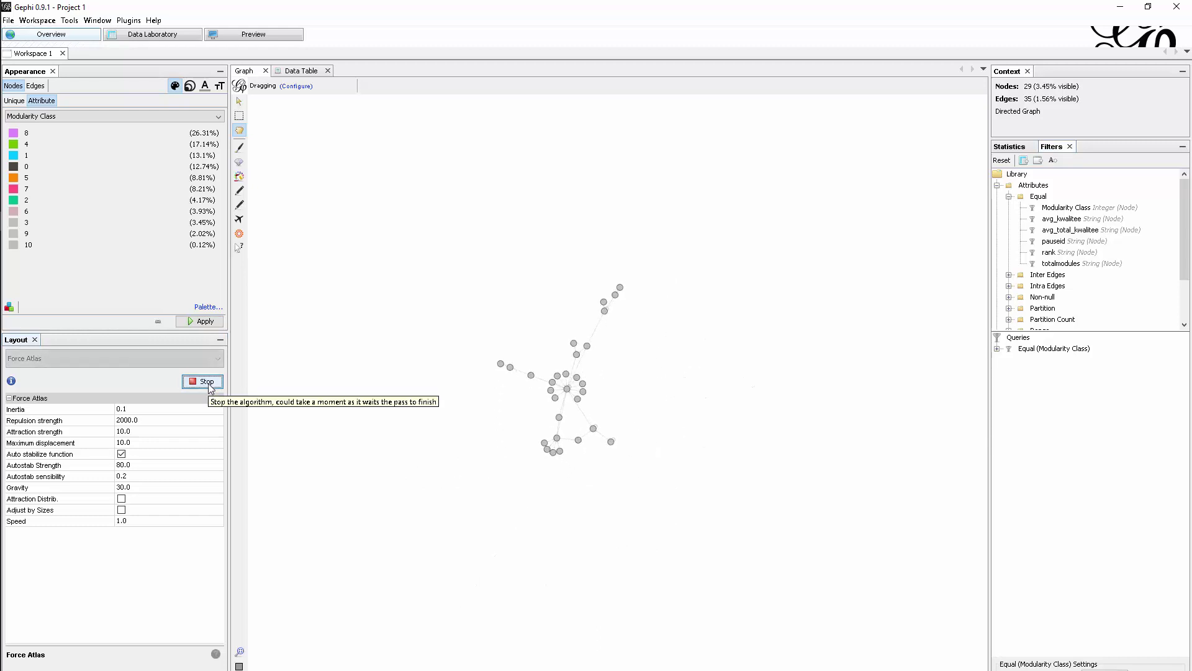
{"action": "left_click", "coordinate": [207, 382]}
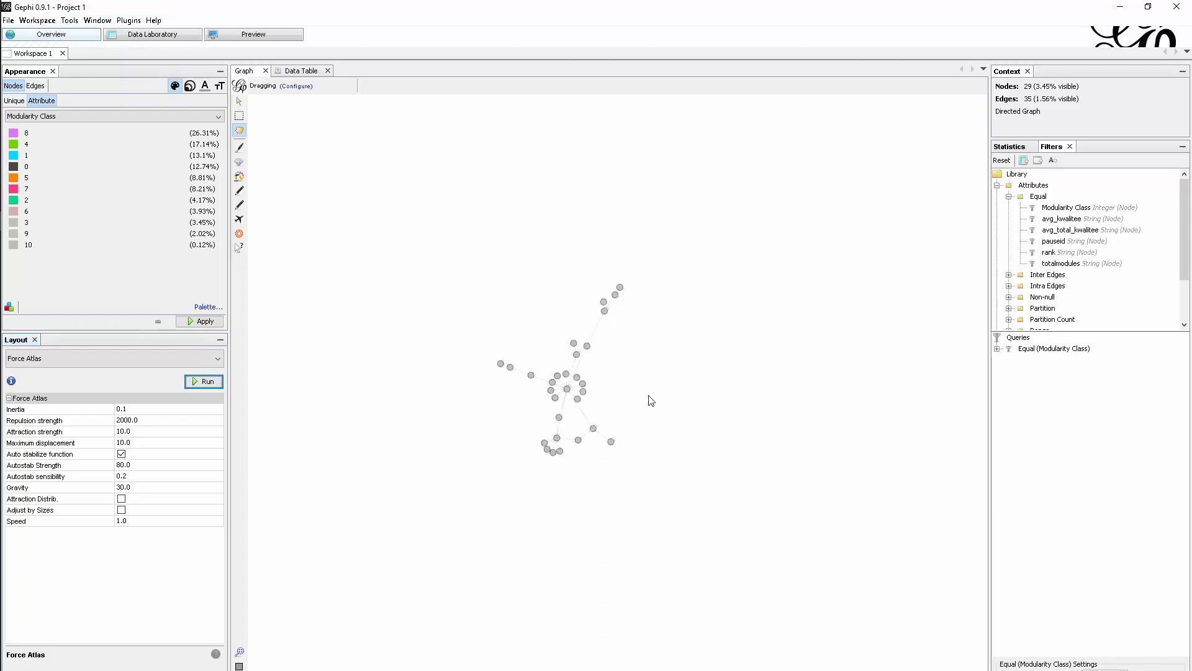
Step: Run Modularity on the filtered nodes with Randomize, Use weights and resolution 1.0, and review the report
{"action": "left_click", "coordinate": [1011, 151]}
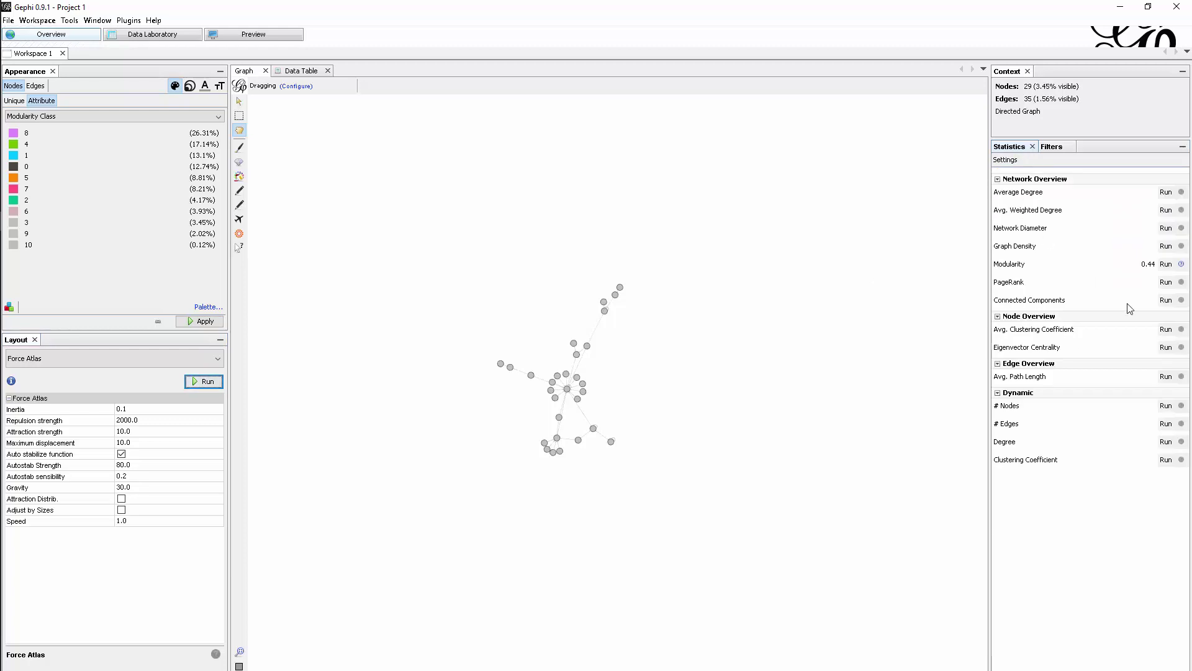
{"action": "left_click", "coordinate": [1166, 264]}
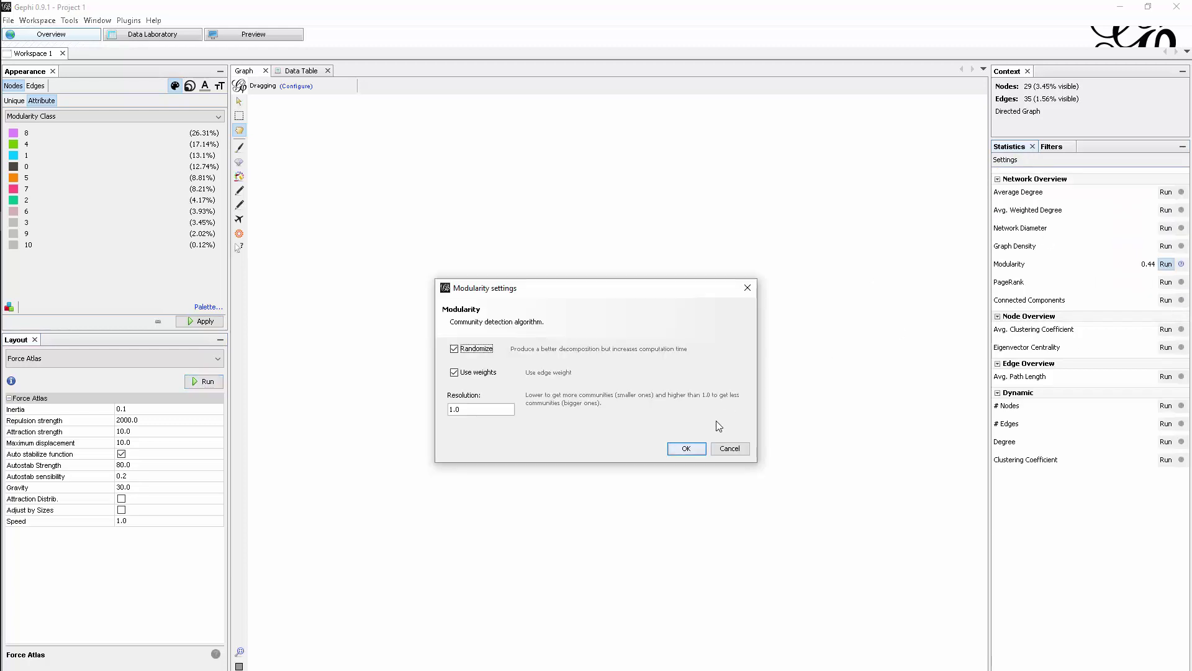
{"action": "left_click", "coordinate": [685, 448]}
{"action": "scroll", "coordinate": [576, 413], "scroll_direction": "down", "scroll_amount": 10}
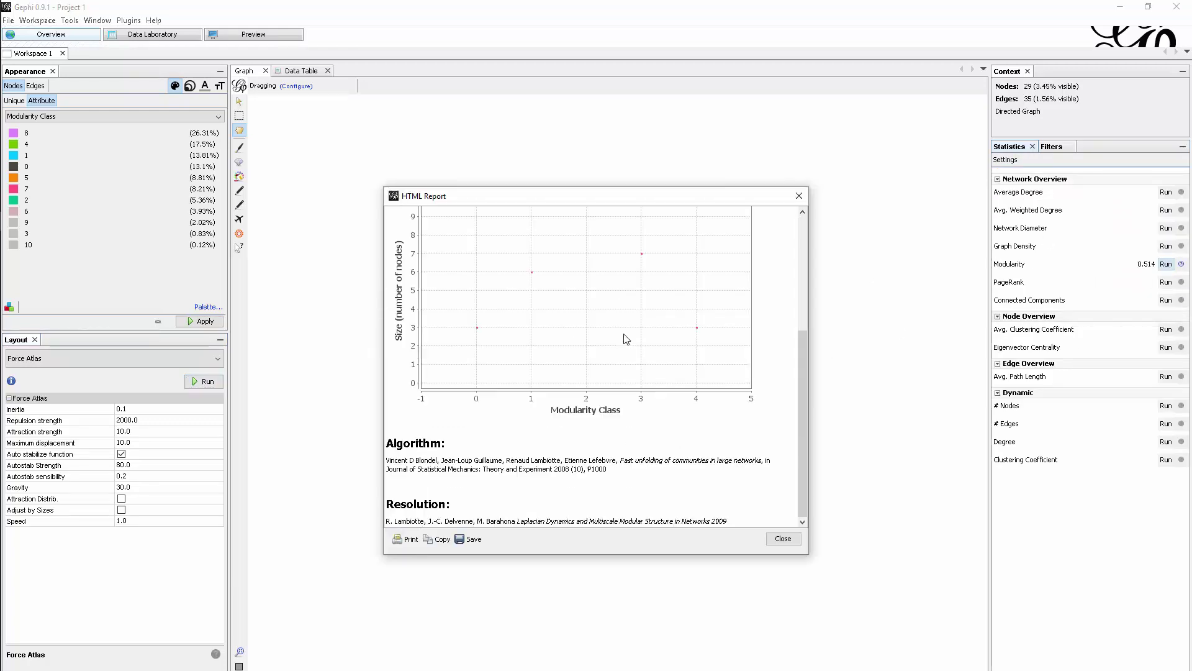
{"action": "left_click_drag", "start_coordinate": [694, 202], "coordinate": [417, 181]}
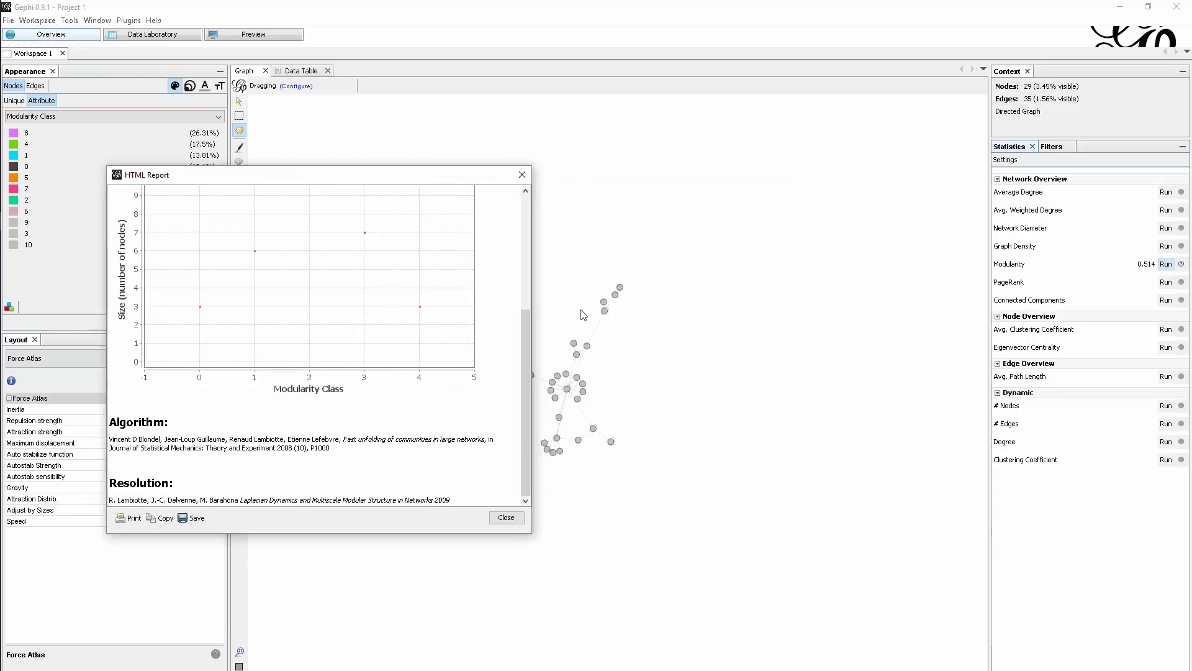
{"action": "left_click", "coordinate": [520, 176]}
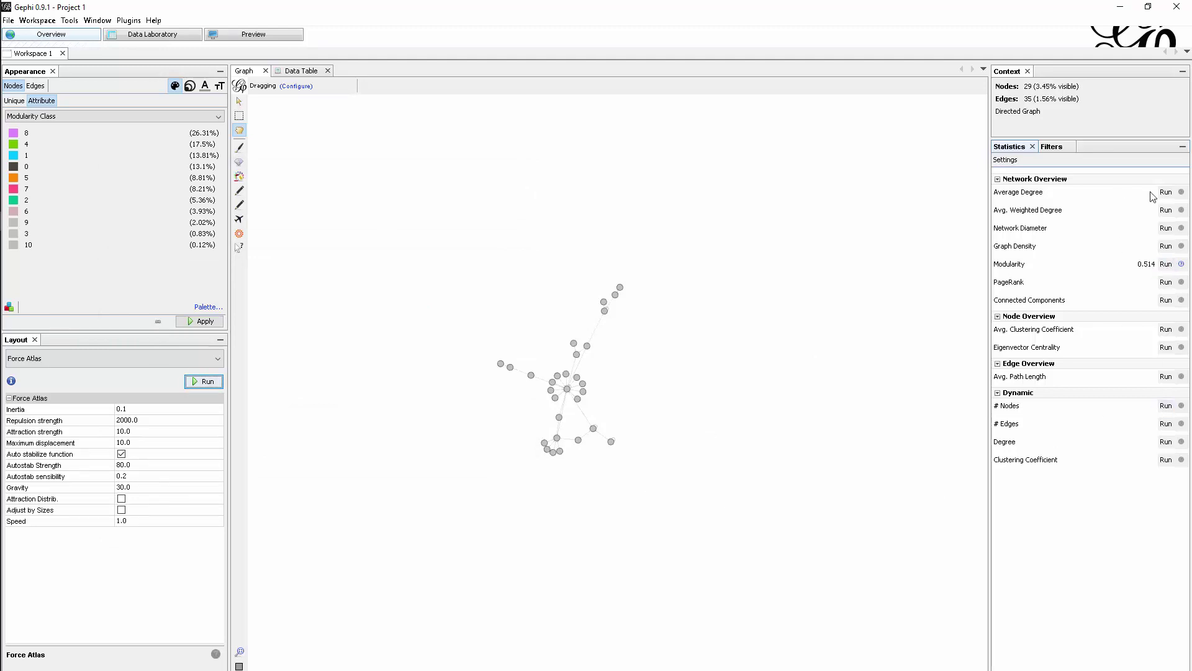
{"action": "scroll", "coordinate": [624, 386], "scroll_direction": "up", "scroll_amount": 2}
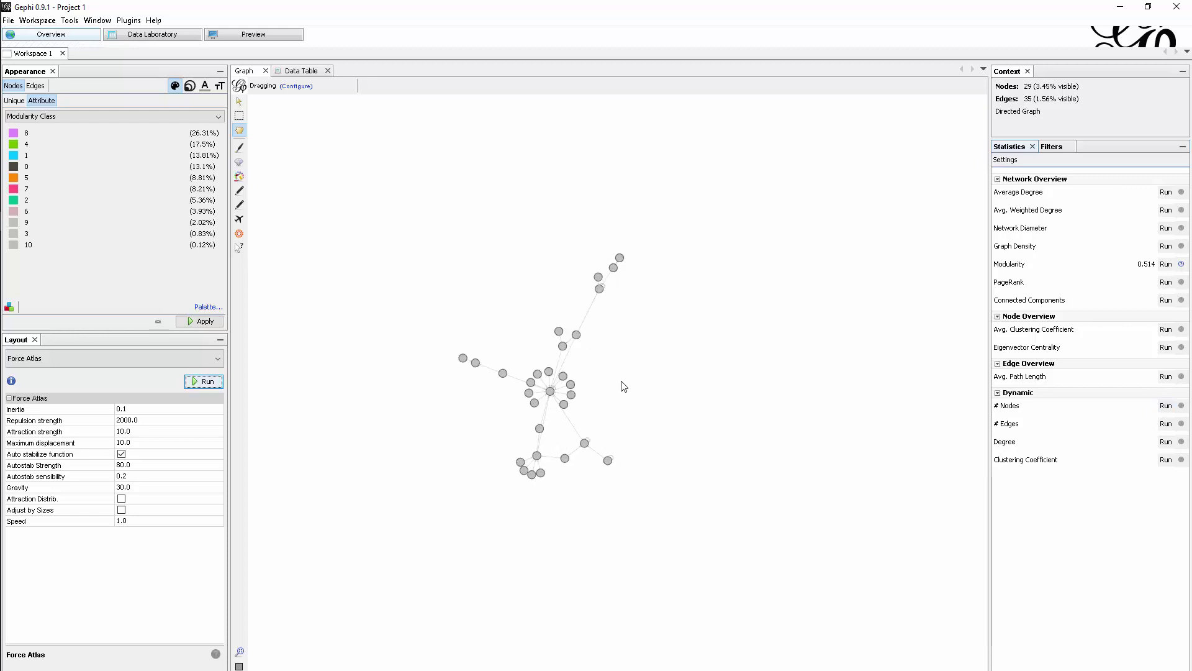
{"action": "scroll", "coordinate": [624, 386], "scroll_direction": "down", "scroll_amount": 2}
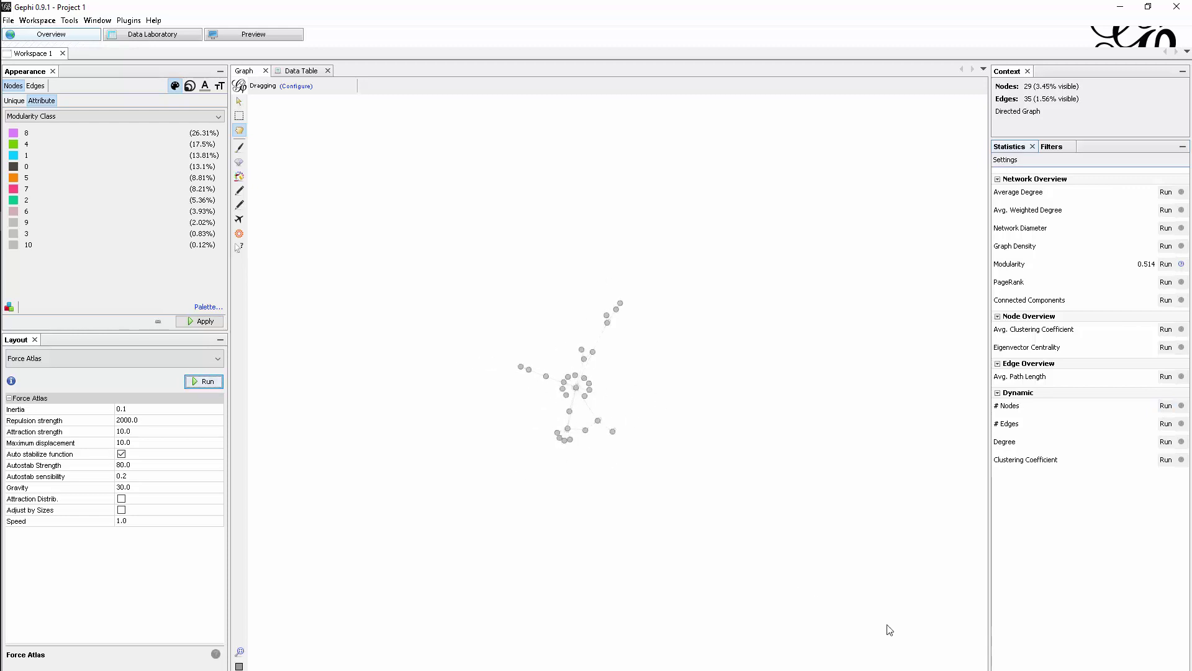
Step: Switch the Modularity Class filter to class 5 and then to class 4, and inspect the class 4 community
{"action": "left_click", "coordinate": [1053, 147]}
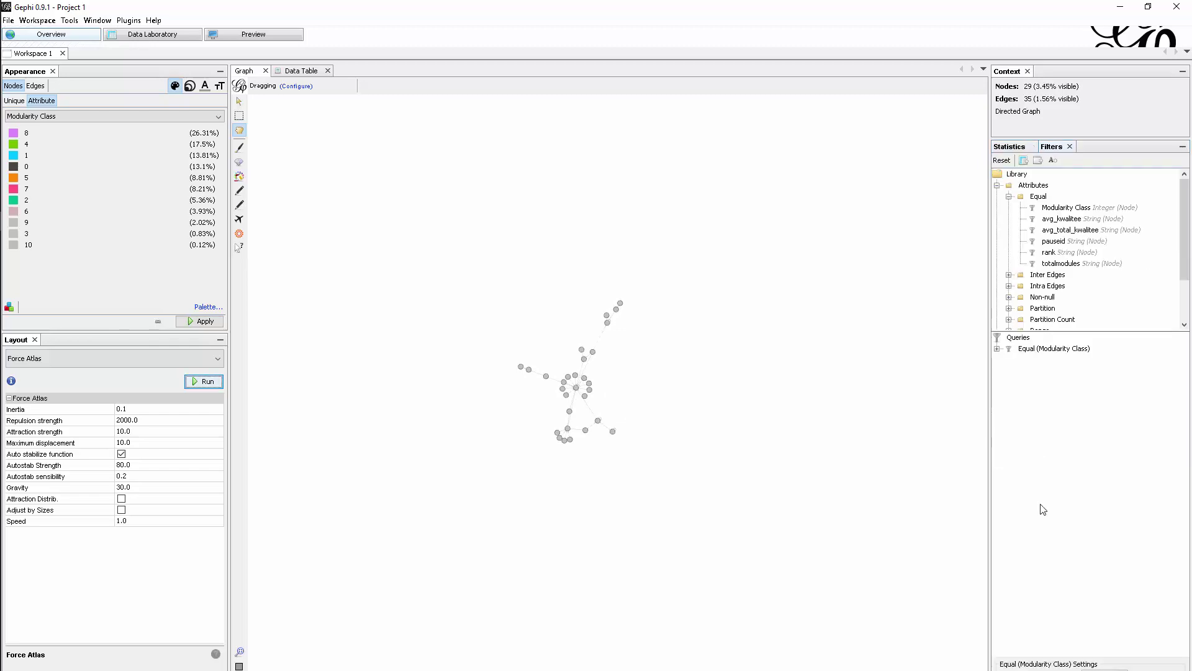
{"action": "left_click", "coordinate": [1155, 670]}
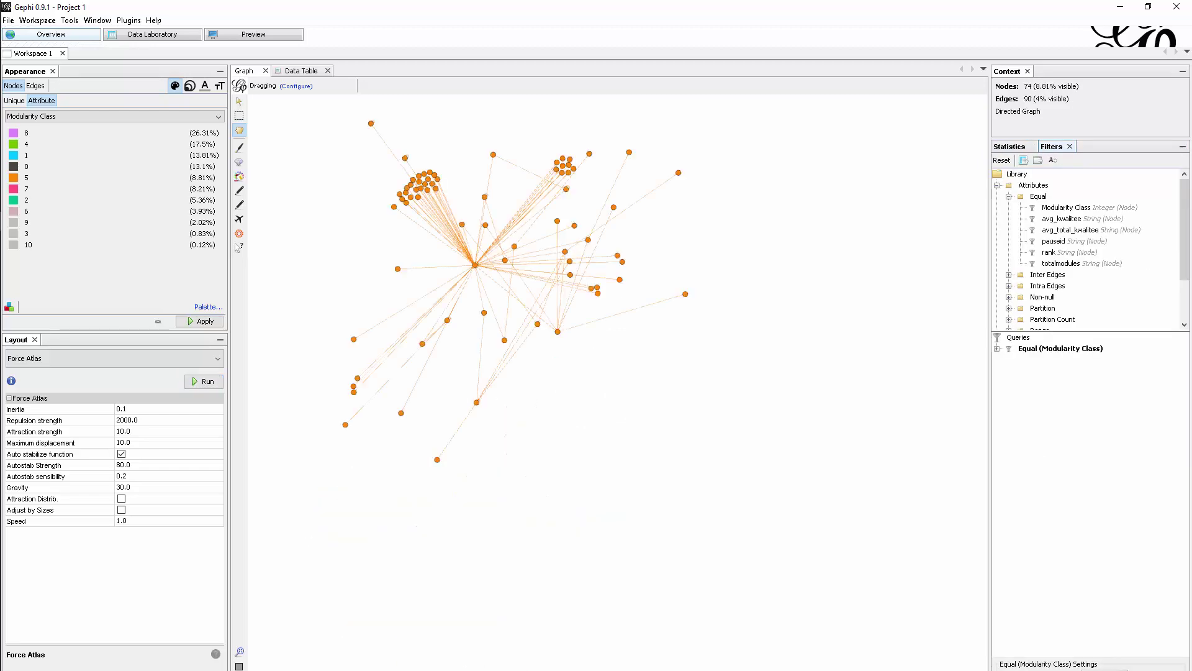
{"action": "left_click", "coordinate": [1124, 670]}
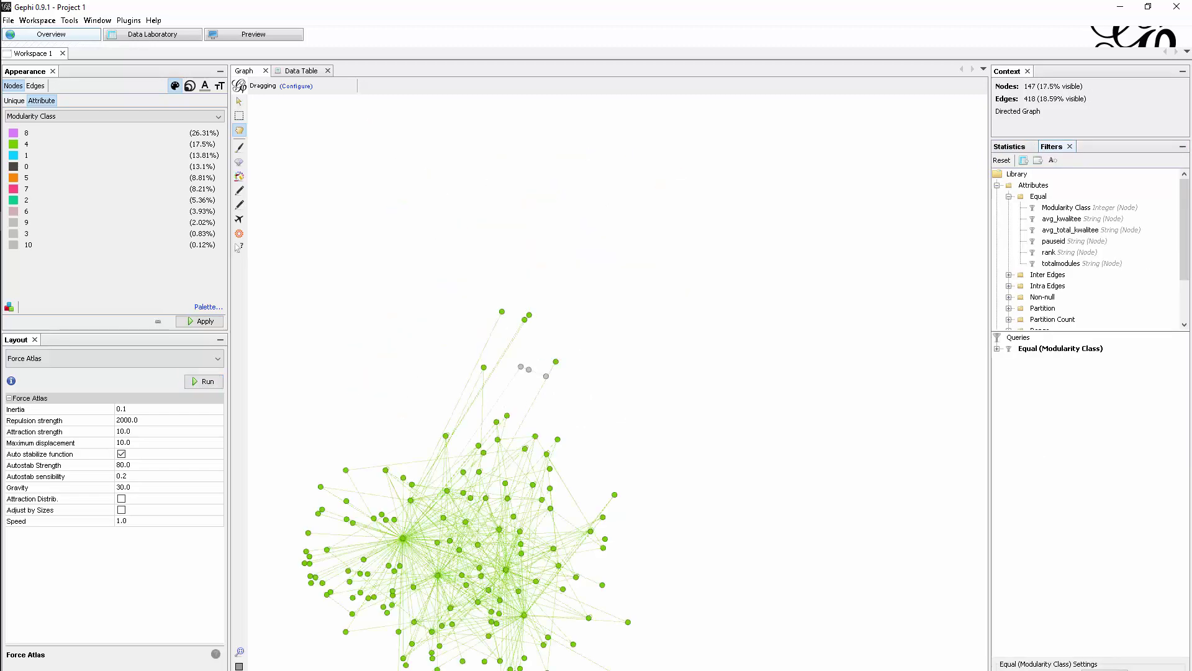
{"action": "left_click_drag", "start_coordinate": [463, 627], "coordinate": [504, 524]}
{"action": "scroll", "coordinate": [505, 525], "scroll_direction": "up", "scroll_amount": 3}
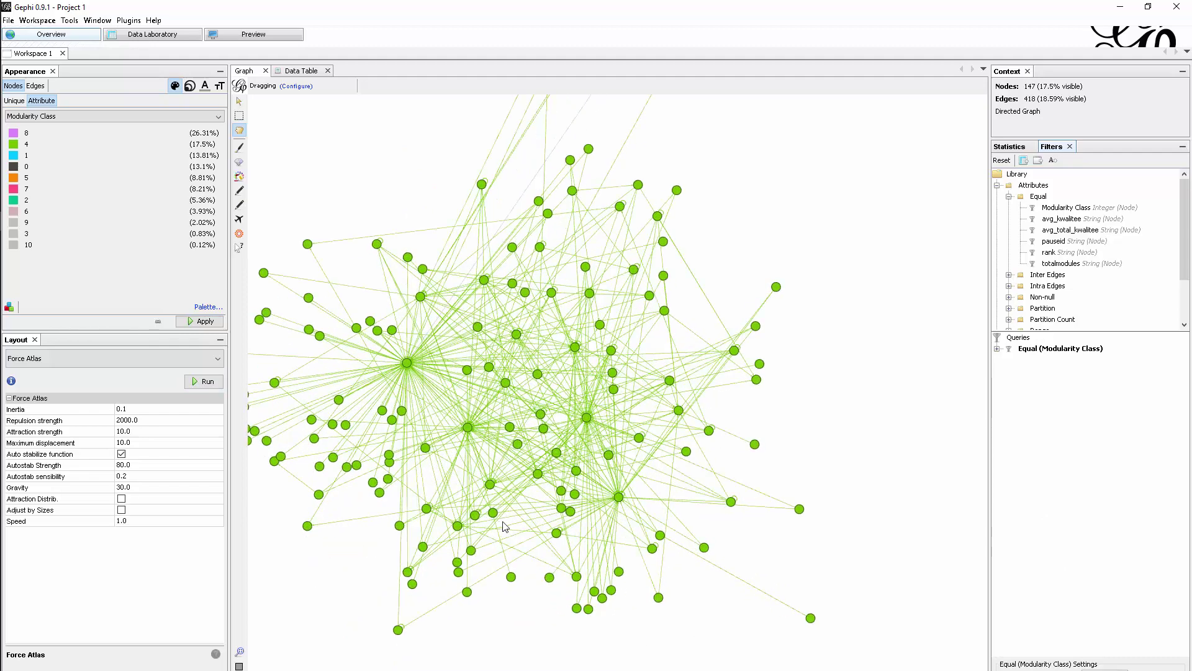
{"action": "scroll", "coordinate": [529, 417], "scroll_direction": "down", "scroll_amount": 1}
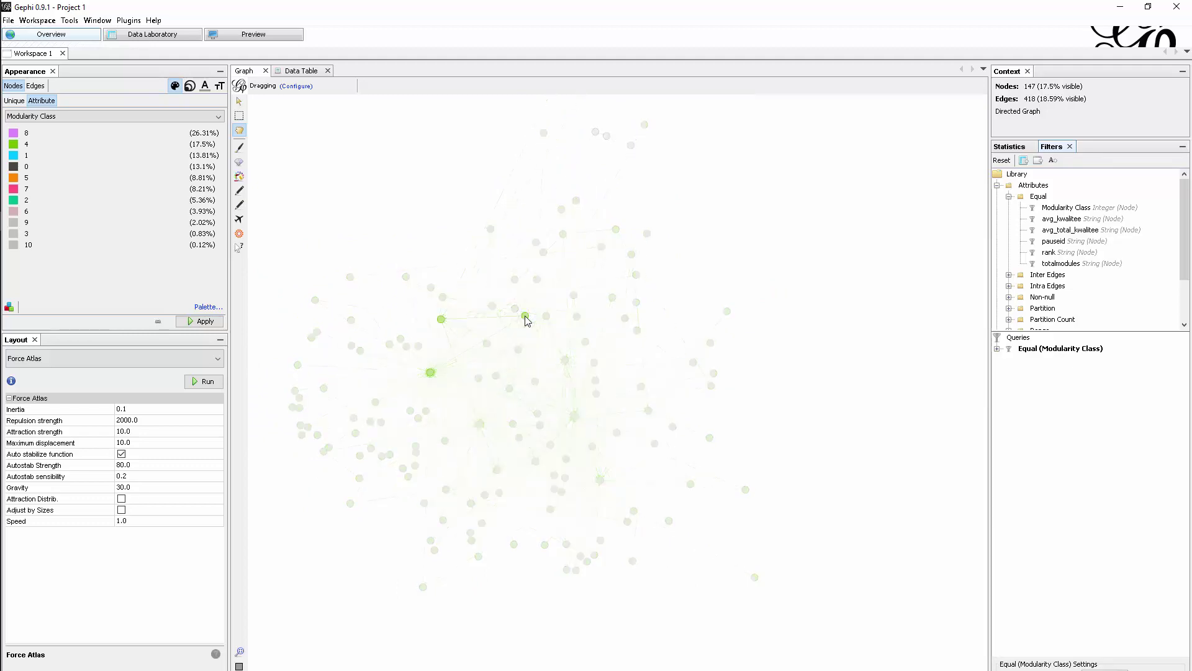
Step: Set the Modularity Class filter to class 5 and inspect its nodes in the graph
{"action": "left_click", "coordinate": [1122, 670]}
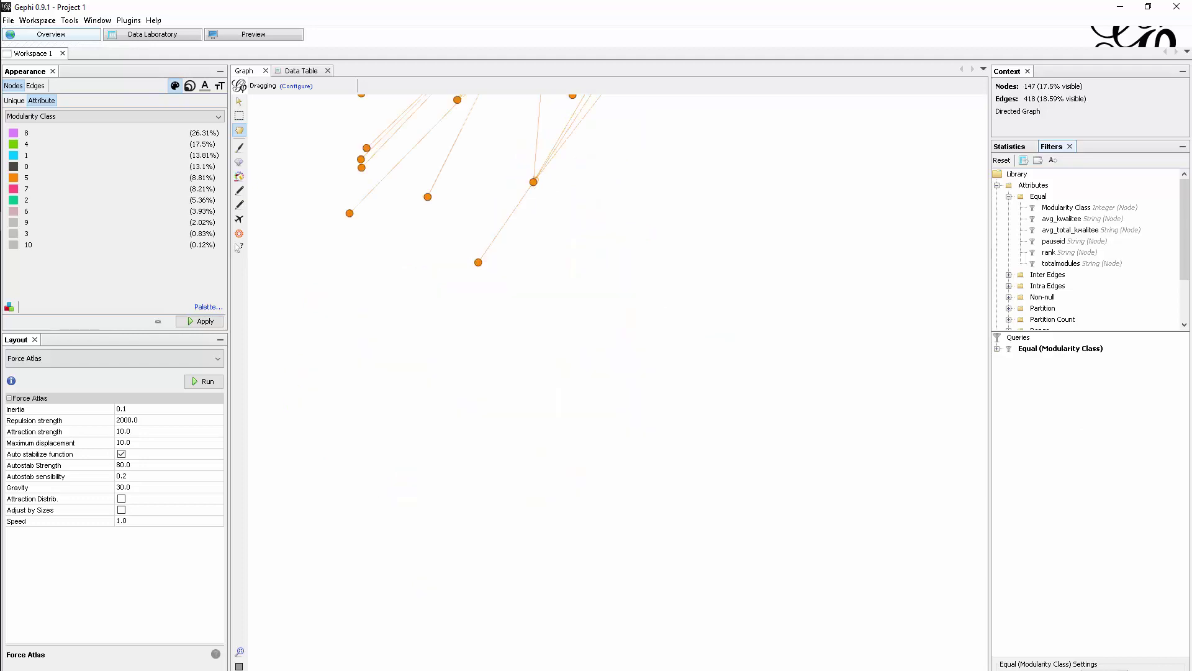
{"action": "scroll", "coordinate": [798, 478], "scroll_direction": "down", "scroll_amount": 5}
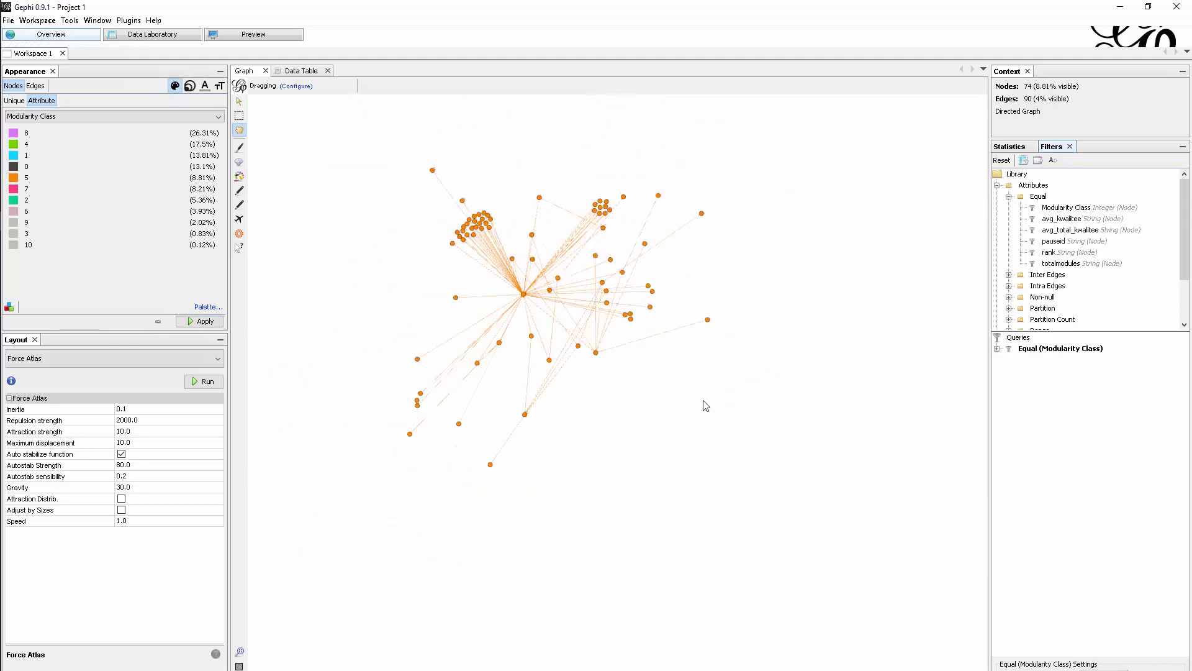
{"action": "right_click", "coordinate": [600, 368]}
{"action": "left_click", "coordinate": [478, 391]}
{"action": "scroll", "coordinate": [453, 314], "scroll_direction": "up", "scroll_amount": 3}
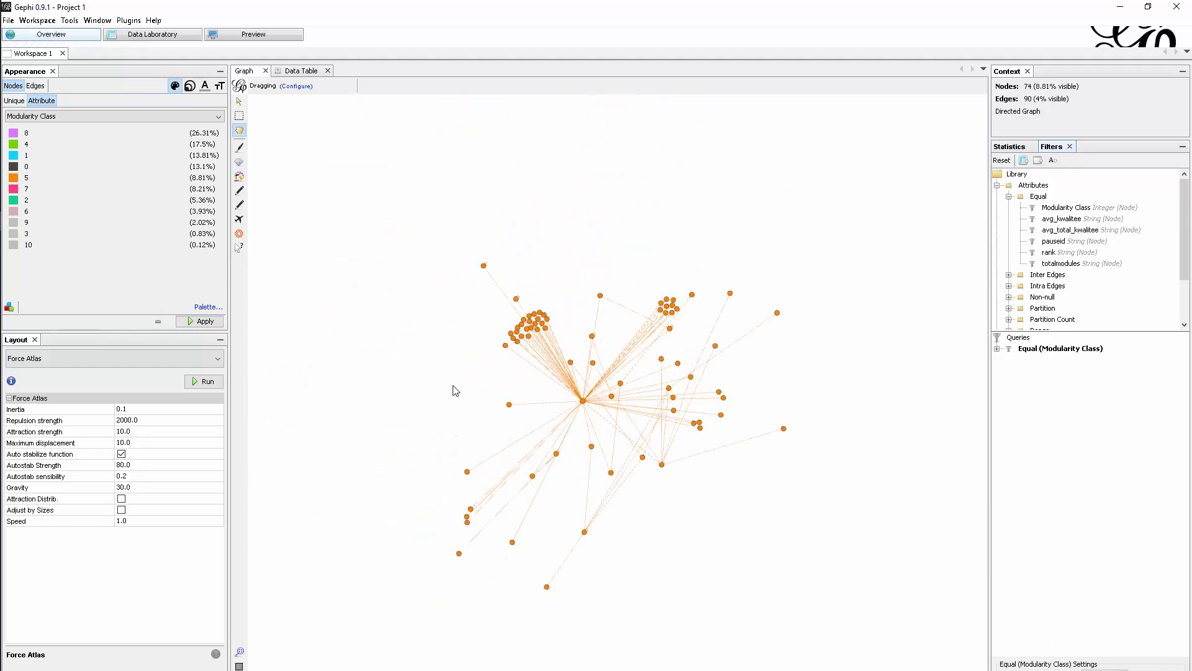
{"action": "left_click_drag", "start_coordinate": [511, 375], "coordinate": [497, 365]}
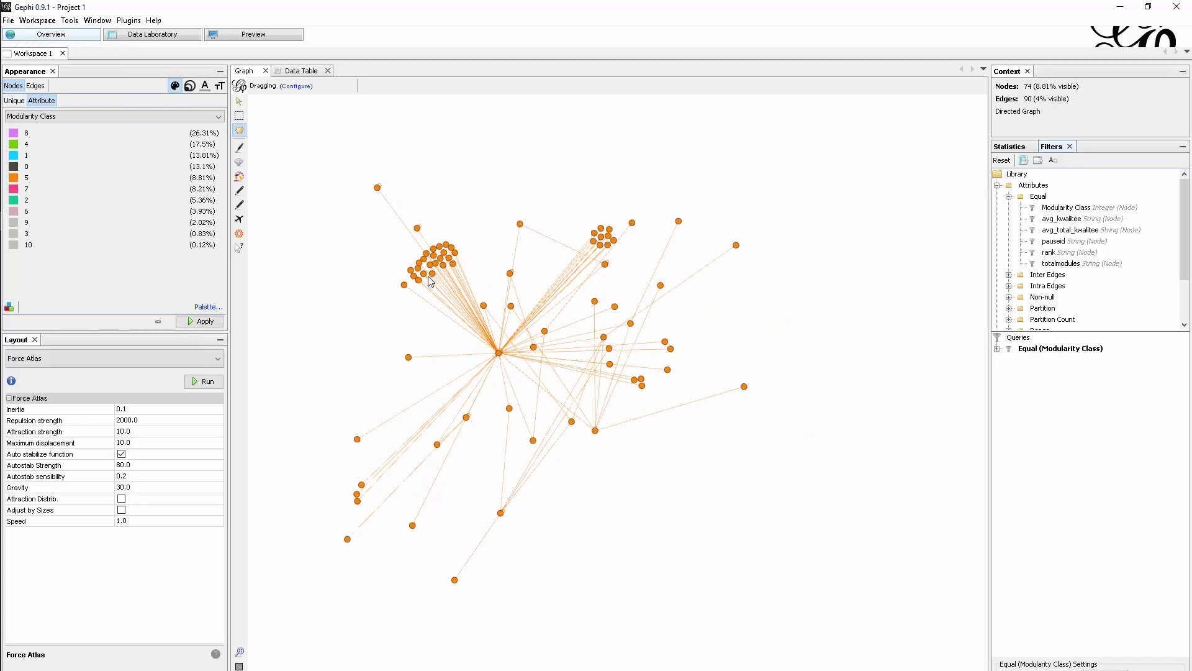
Step: Set the Modularity Class filter to class 6 and rearrange its nodes with the Force Atlas layout
{"action": "left_click", "coordinate": [1119, 670]}
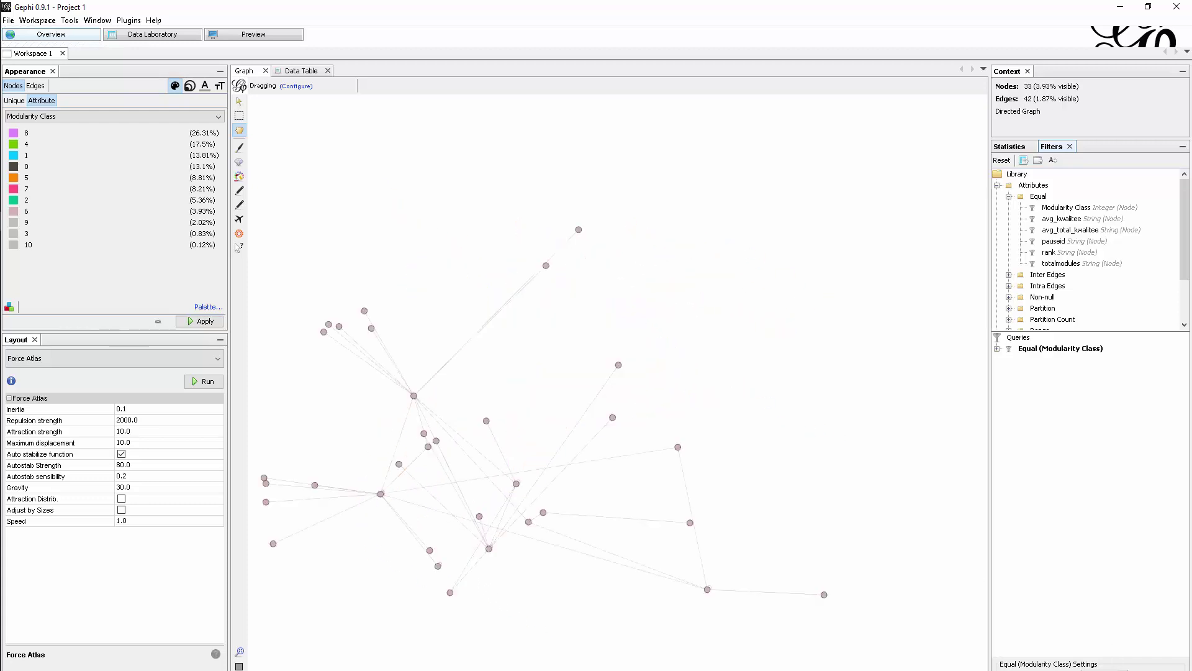
{"action": "left_click_drag", "start_coordinate": [495, 475], "coordinate": [557, 405]}
{"action": "right_click", "coordinate": [558, 405]}
{"action": "scroll", "coordinate": [557, 405], "scroll_direction": "down", "scroll_amount": 2}
{"action": "left_click", "coordinate": [203, 382]}
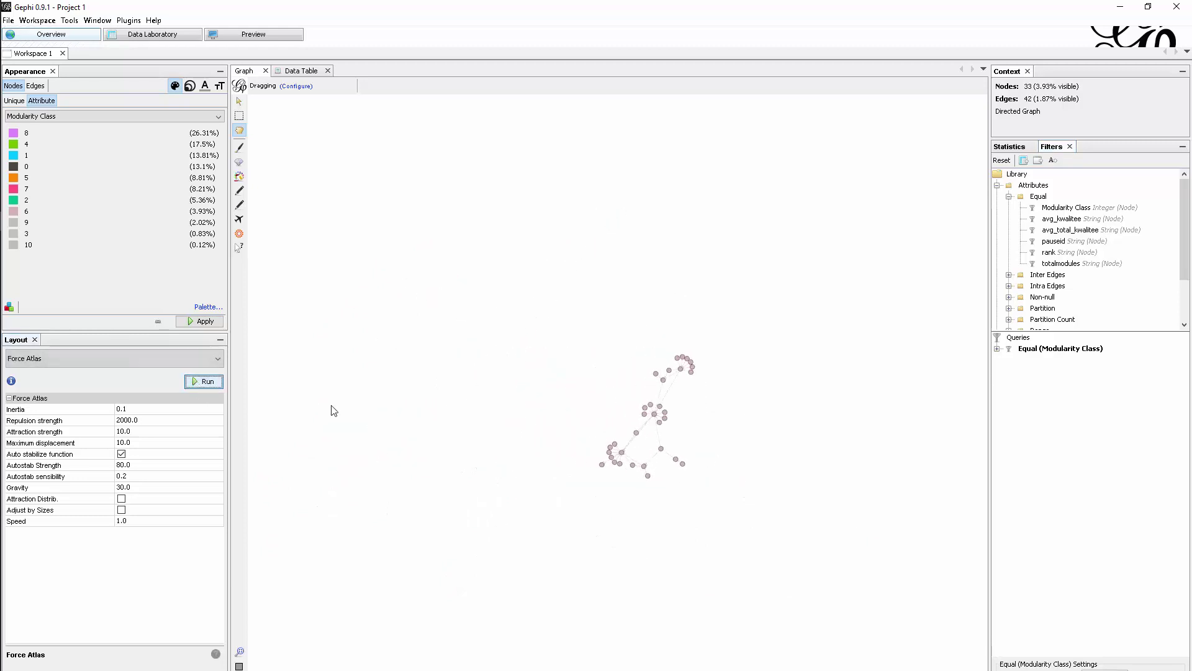
Step: Advance the Modularity Class filter to class 8 and rearrange its nodes with the Force Atlas layout
{"action": "left_click", "coordinate": [1120, 670]}
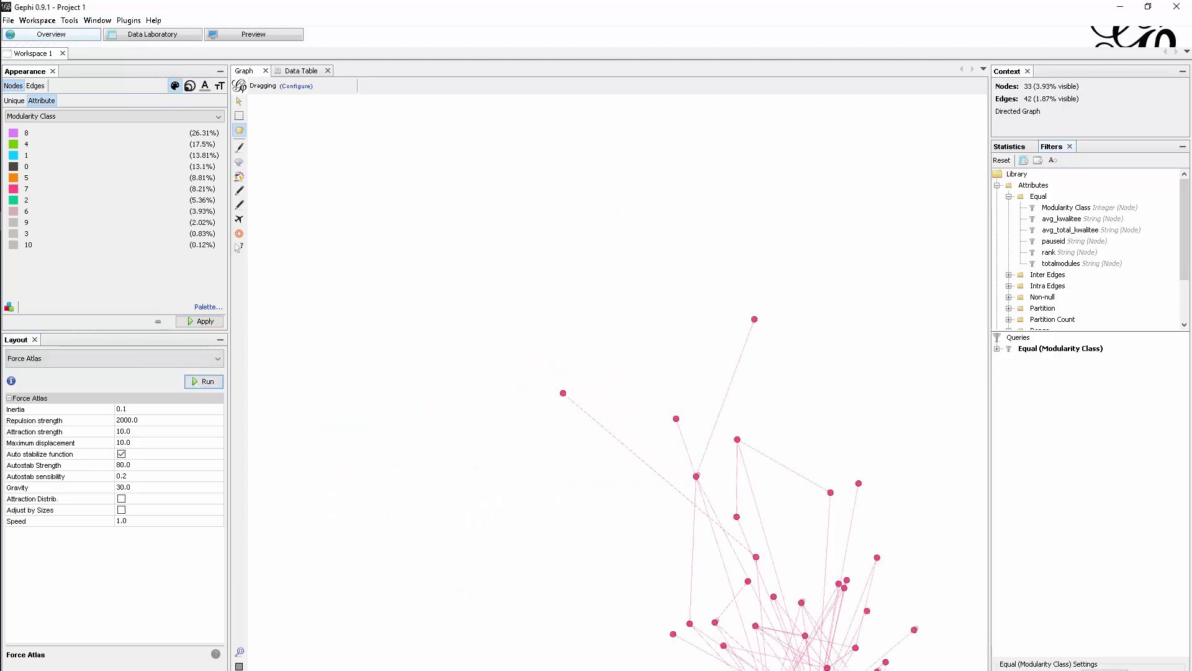
{"action": "left_click", "coordinate": [1120, 670]}
{"action": "left_click_drag", "start_coordinate": [834, 471], "coordinate": [663, 404]}
{"action": "scroll", "coordinate": [663, 404], "scroll_direction": "down", "scroll_amount": 2}
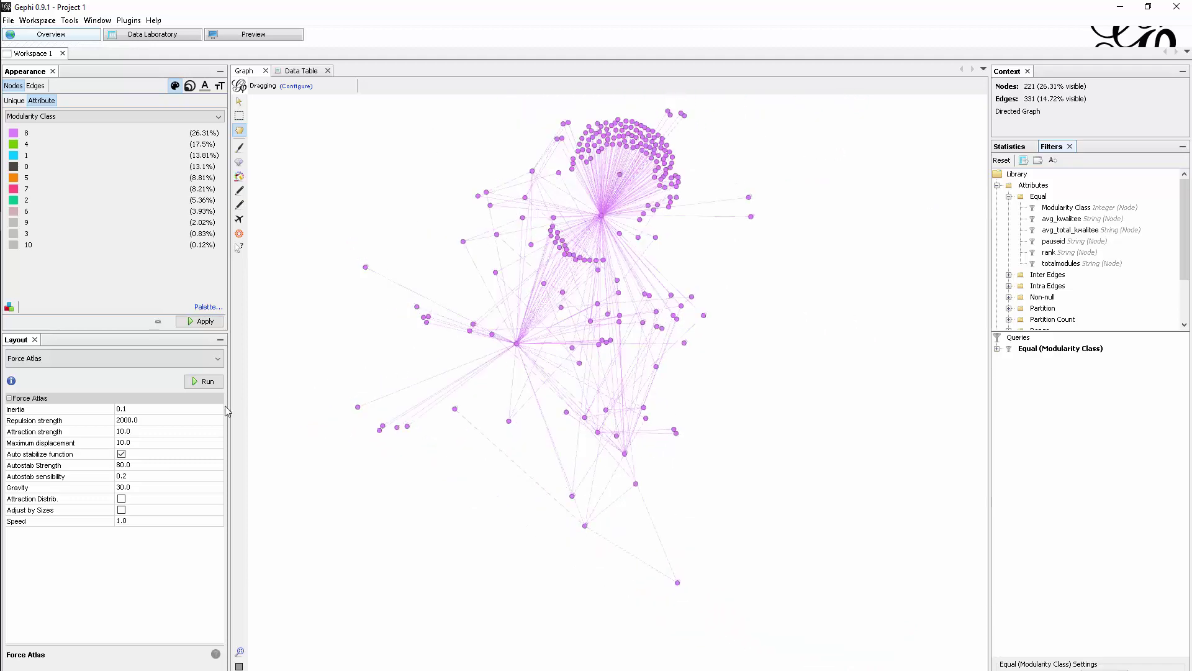
{"action": "left_click", "coordinate": [204, 382]}
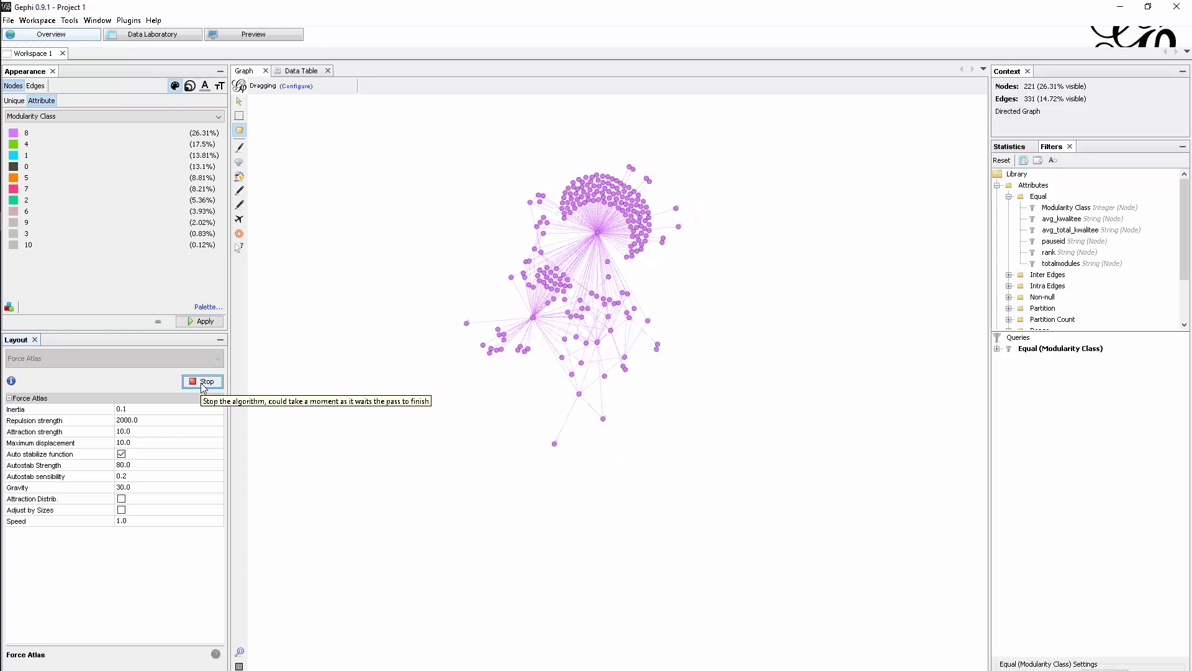
{"action": "left_click", "coordinate": [203, 382]}
Step: Set the Modularity Class filter to class 9 and rearrange its nodes with the Force Atlas layout
{"action": "left_click", "coordinate": [1149, 670]}
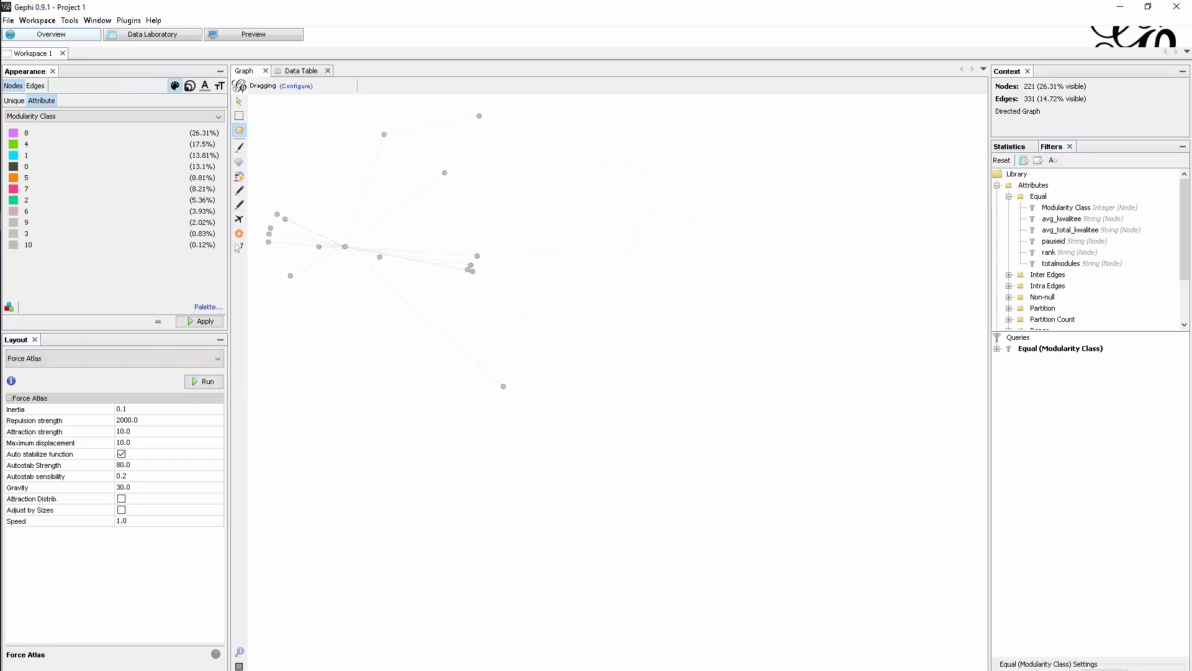
{"action": "left_click_drag", "start_coordinate": [437, 259], "coordinate": [552, 325]}
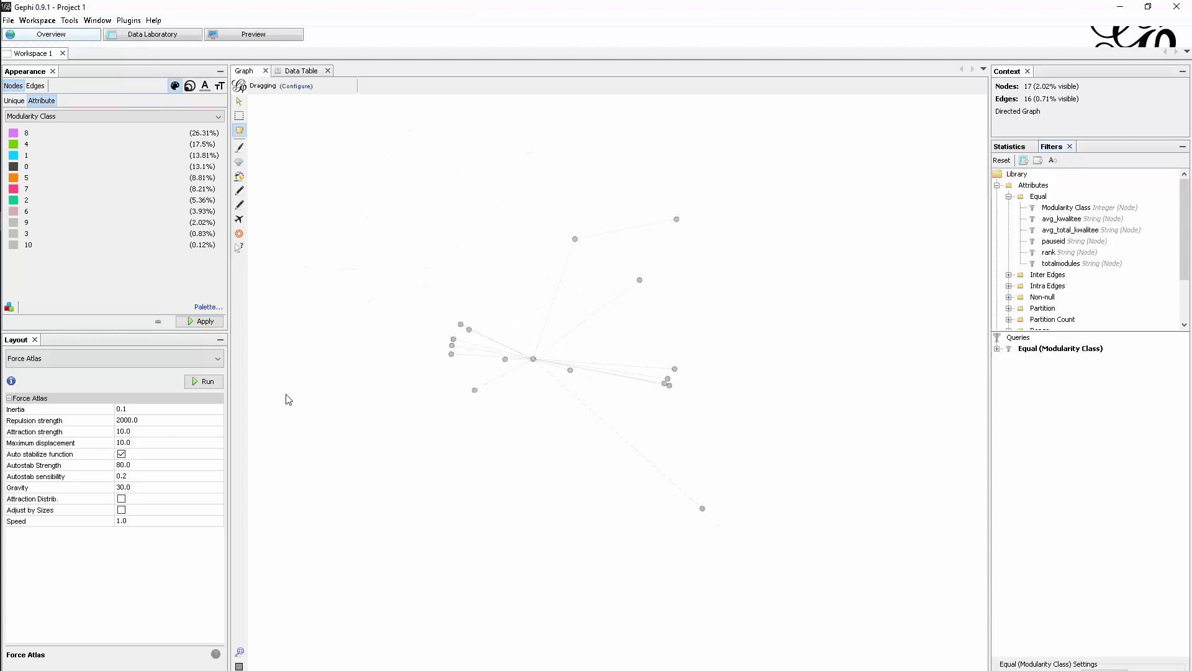
{"action": "left_click", "coordinate": [211, 382]}
{"action": "left_click", "coordinate": [211, 382]}
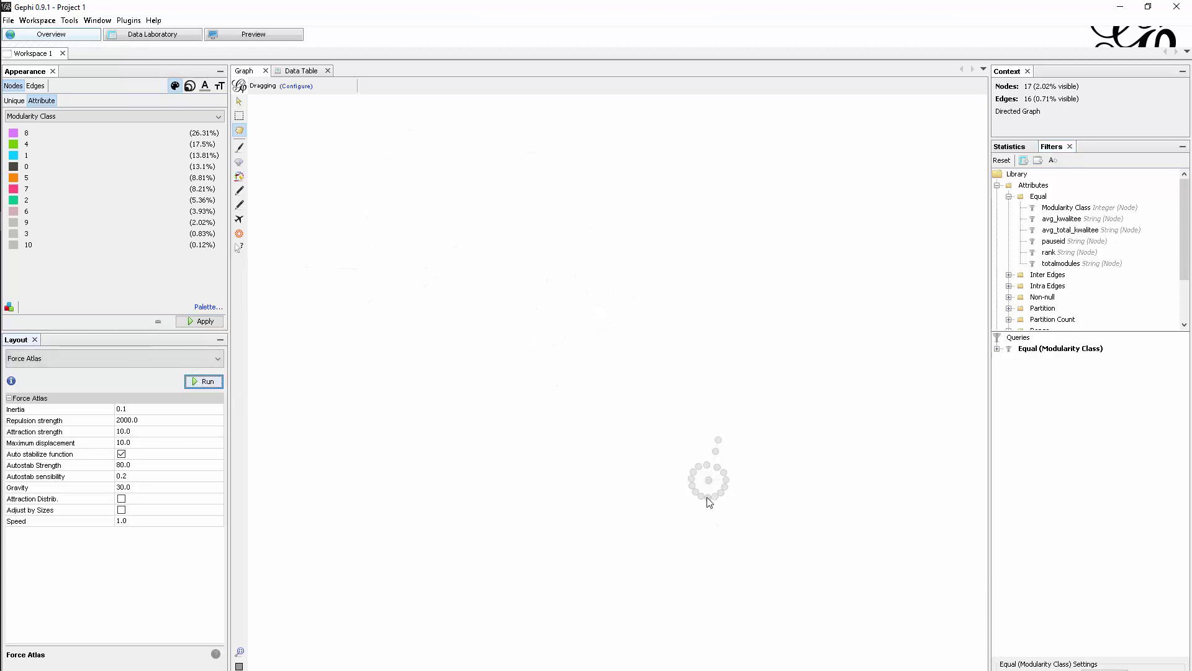
Step: Set the Modularity Class filter to class 10 and remove the Equal (Modularity Class) query
{"action": "left_click", "coordinate": [1148, 669]}
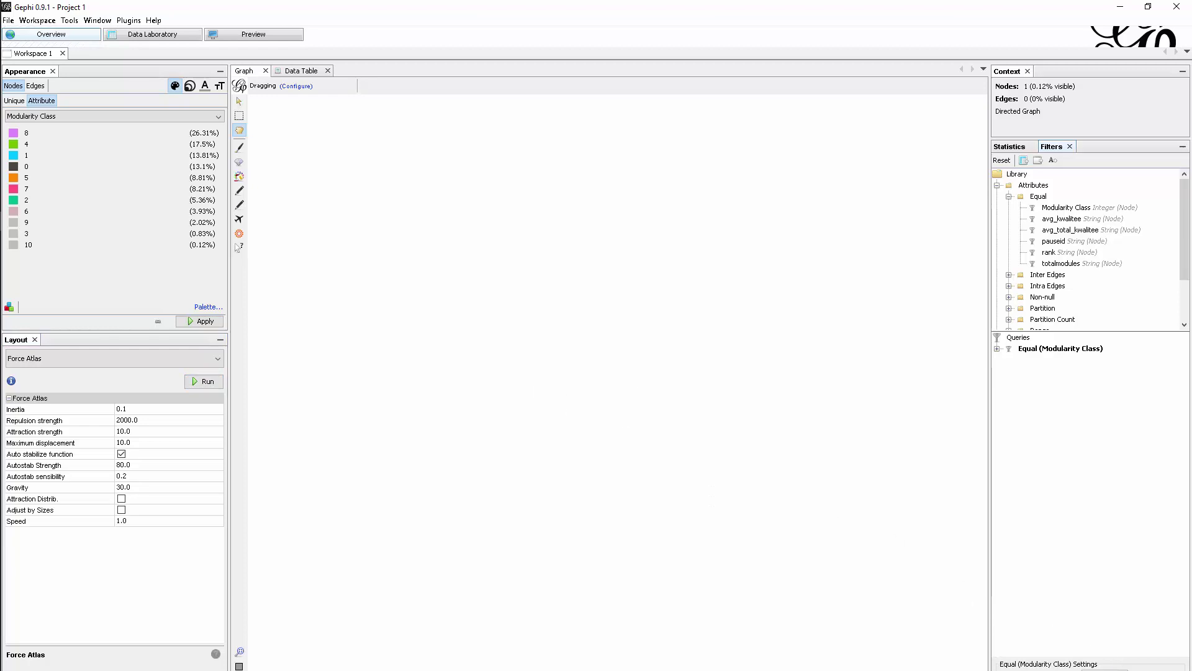
{"action": "left_click", "coordinate": [997, 349]}
{"action": "right_click", "coordinate": [1035, 349]}
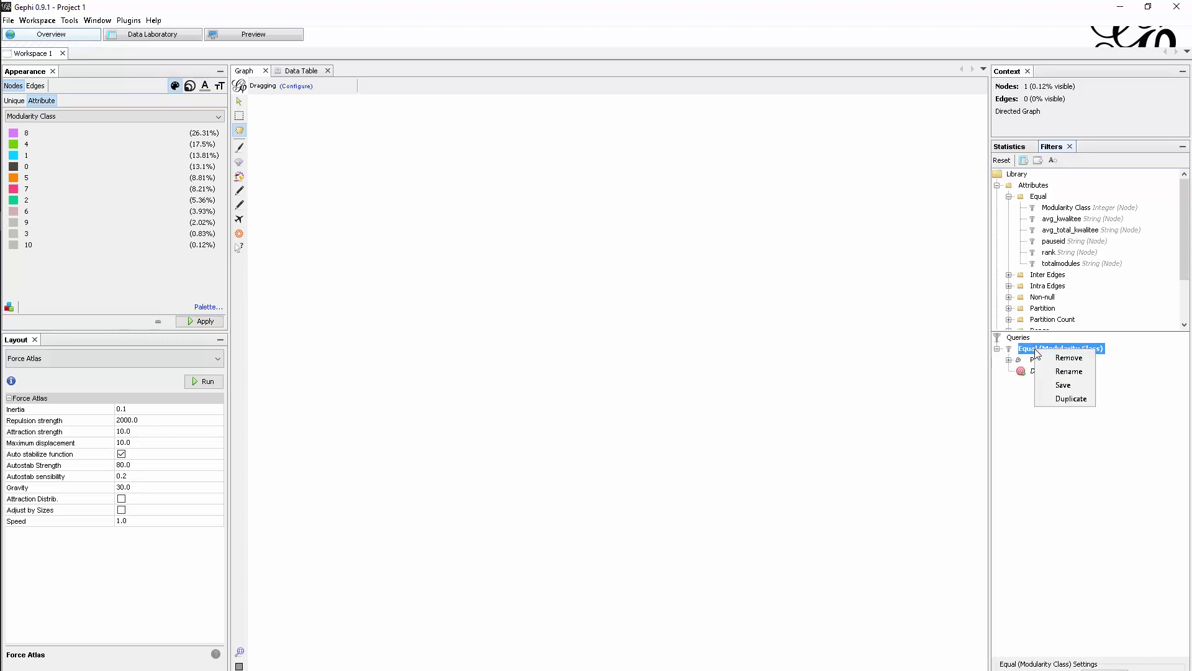
{"action": "left_click", "coordinate": [1069, 357]}
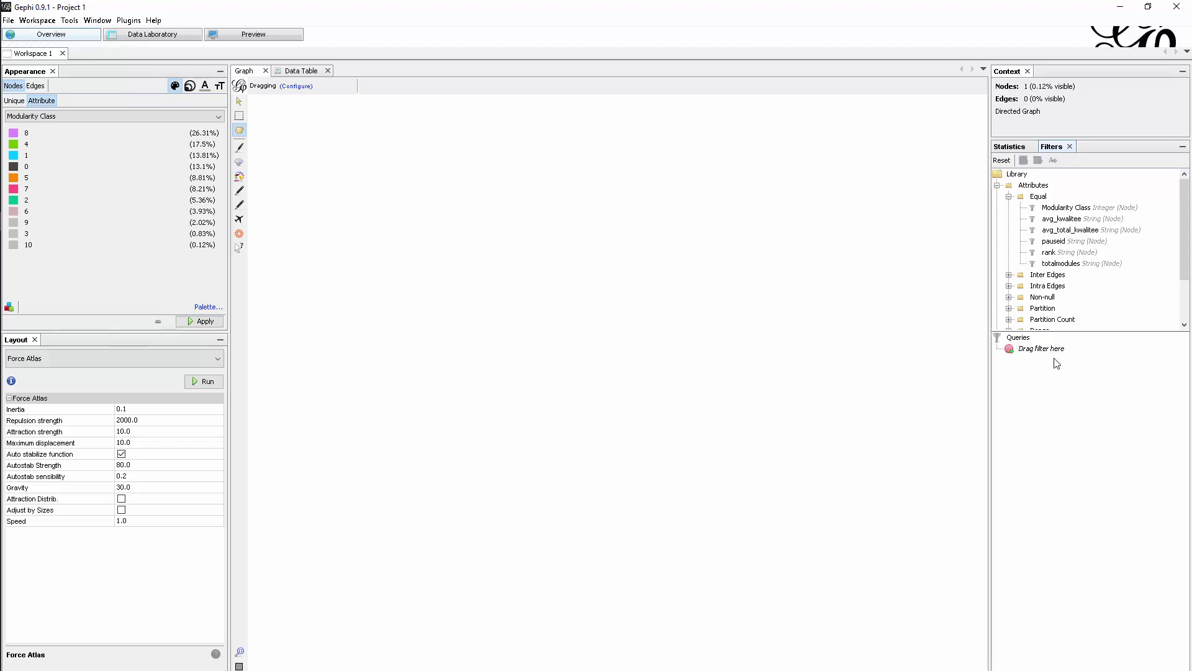